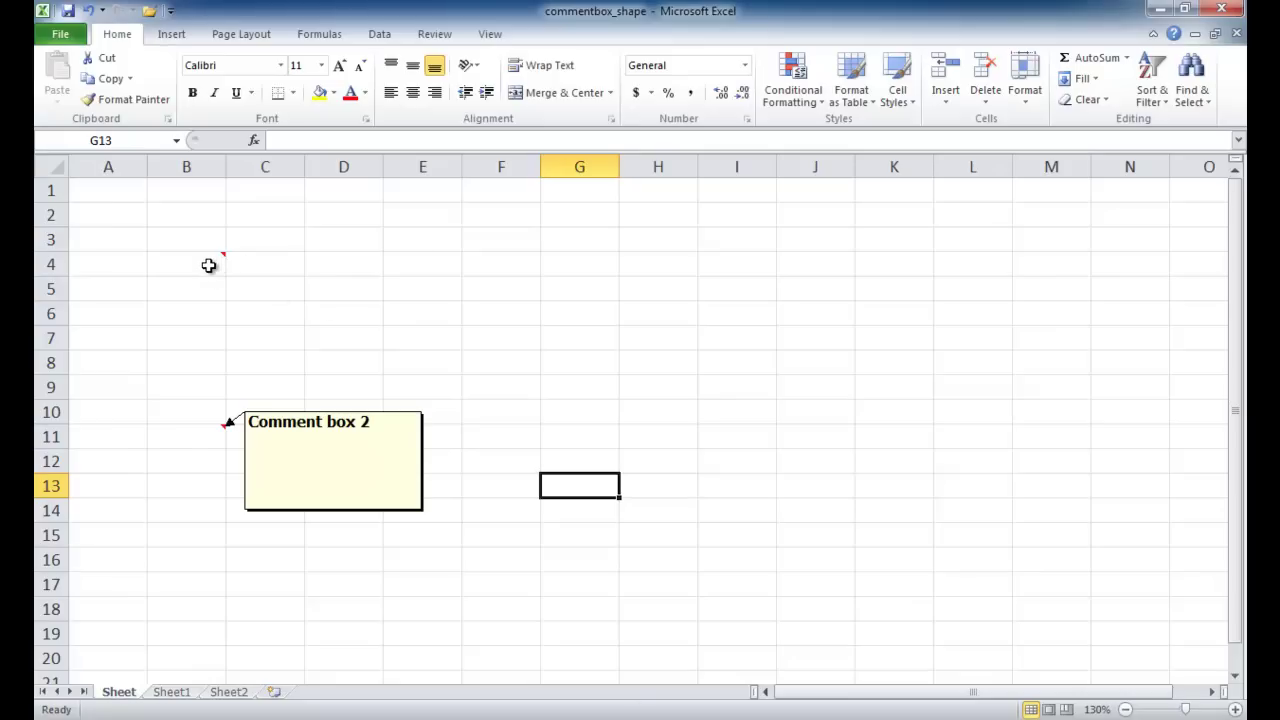
Resize the 'Comment box 2' note on B11 wider and shorter, spanning columns C to G.
mouse_move(208, 264)
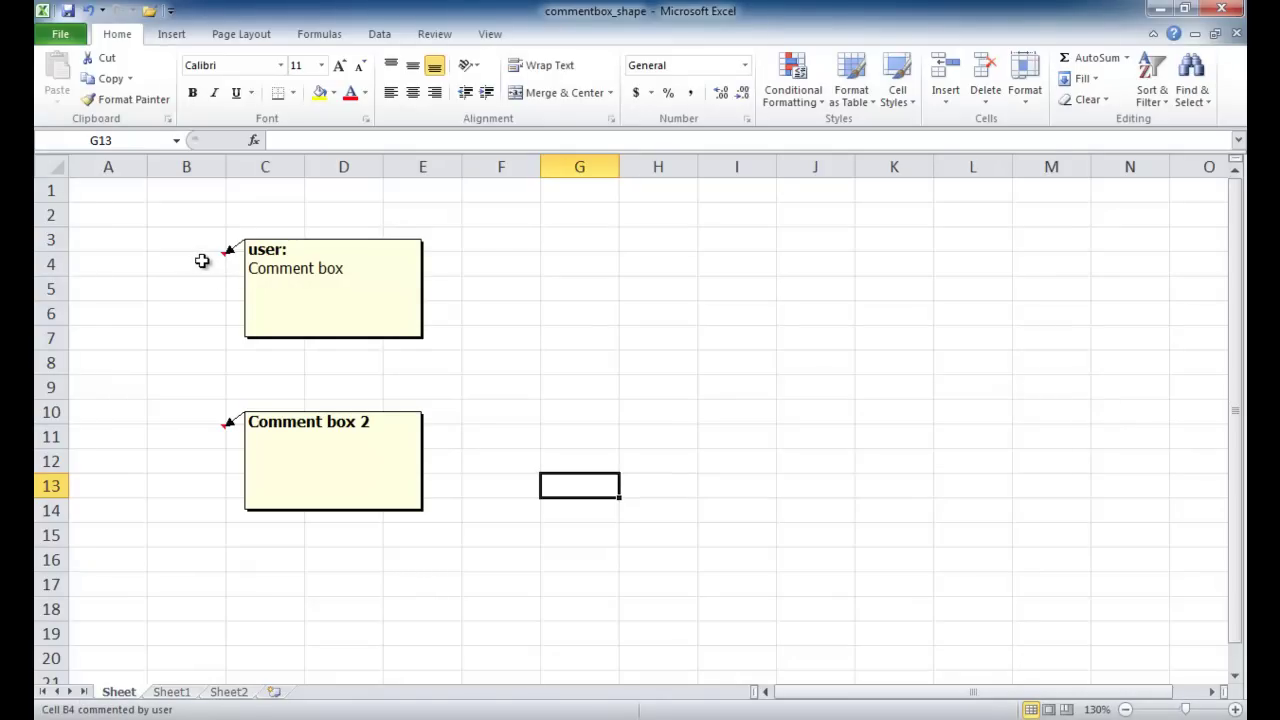
click(197, 439)
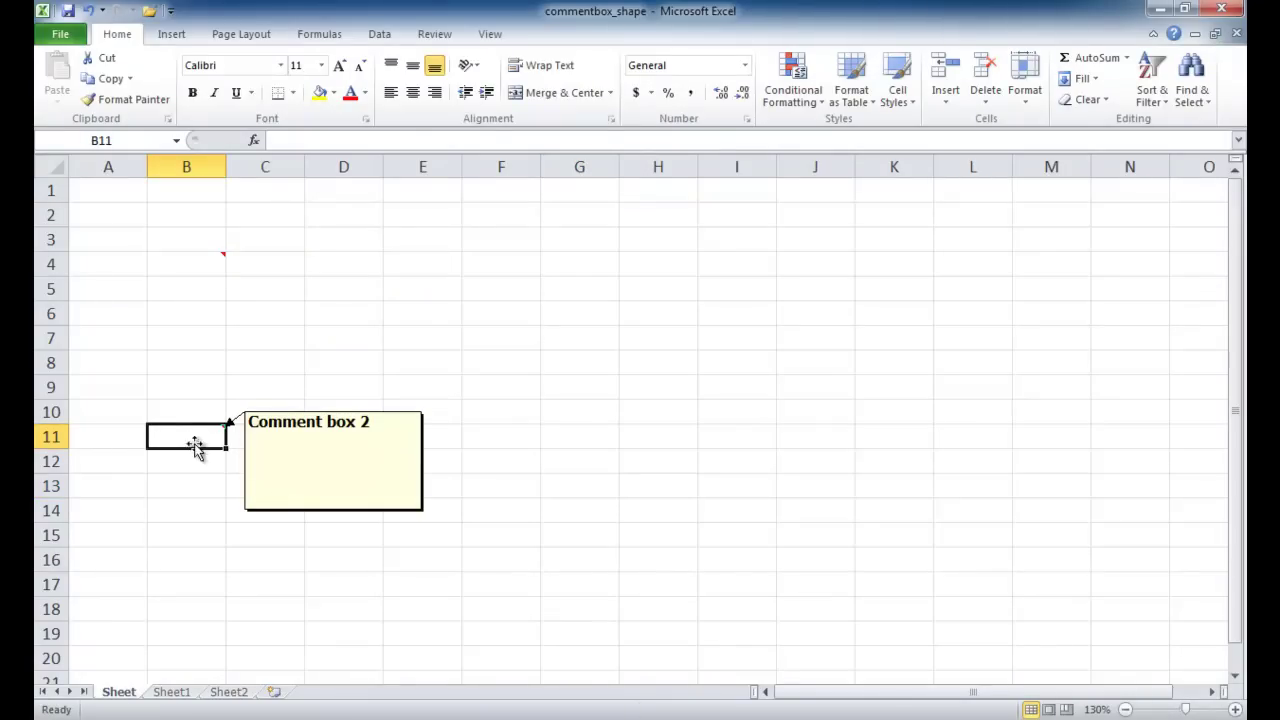
click(214, 530)
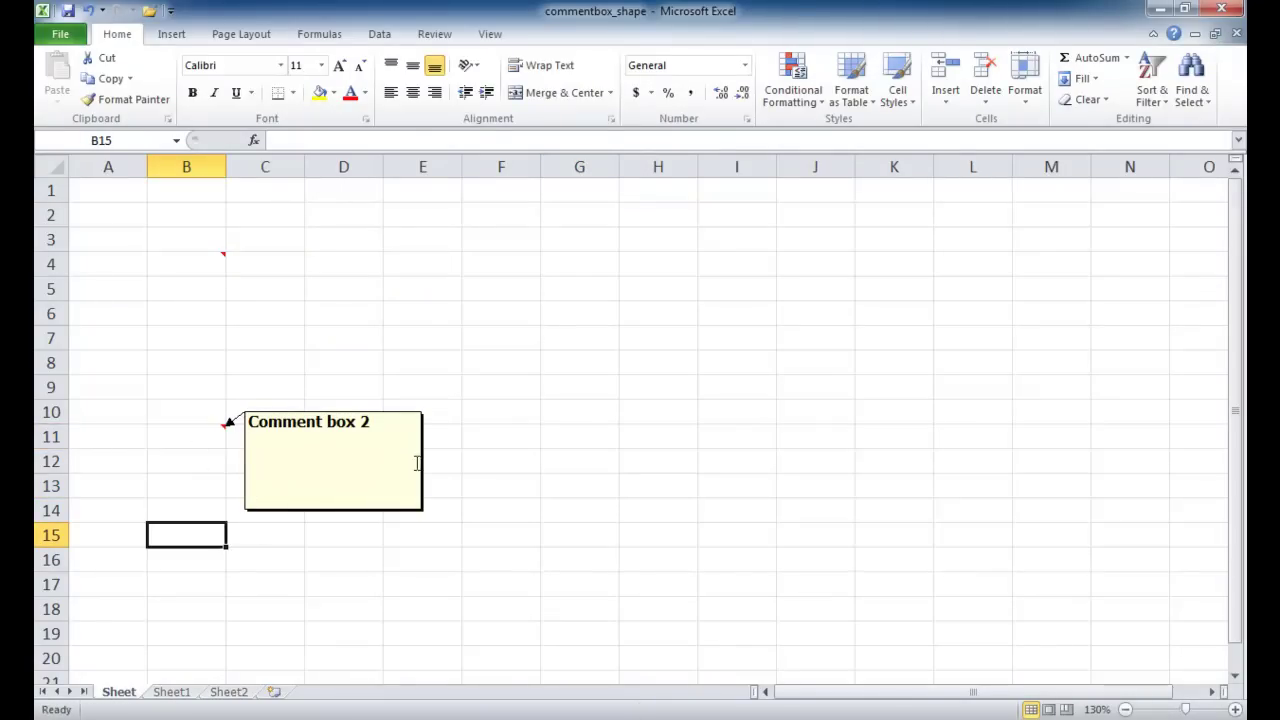
click(248, 473)
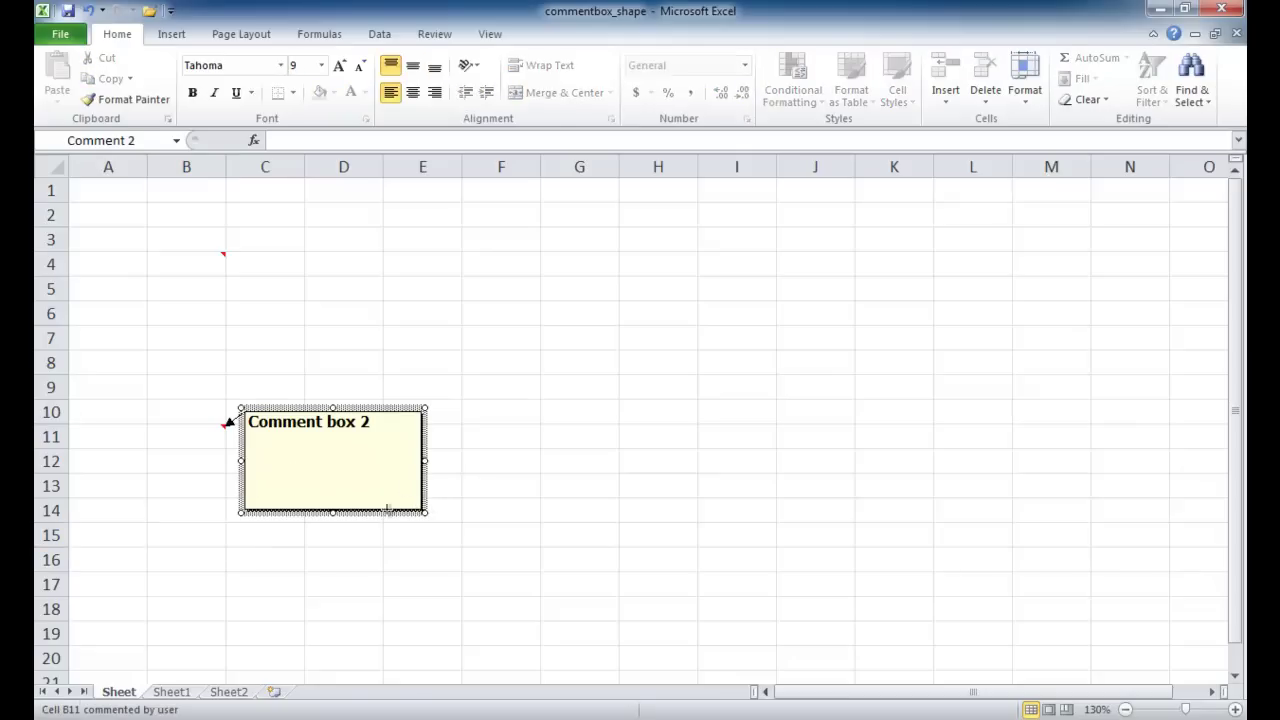
drag(387, 509, 575, 488)
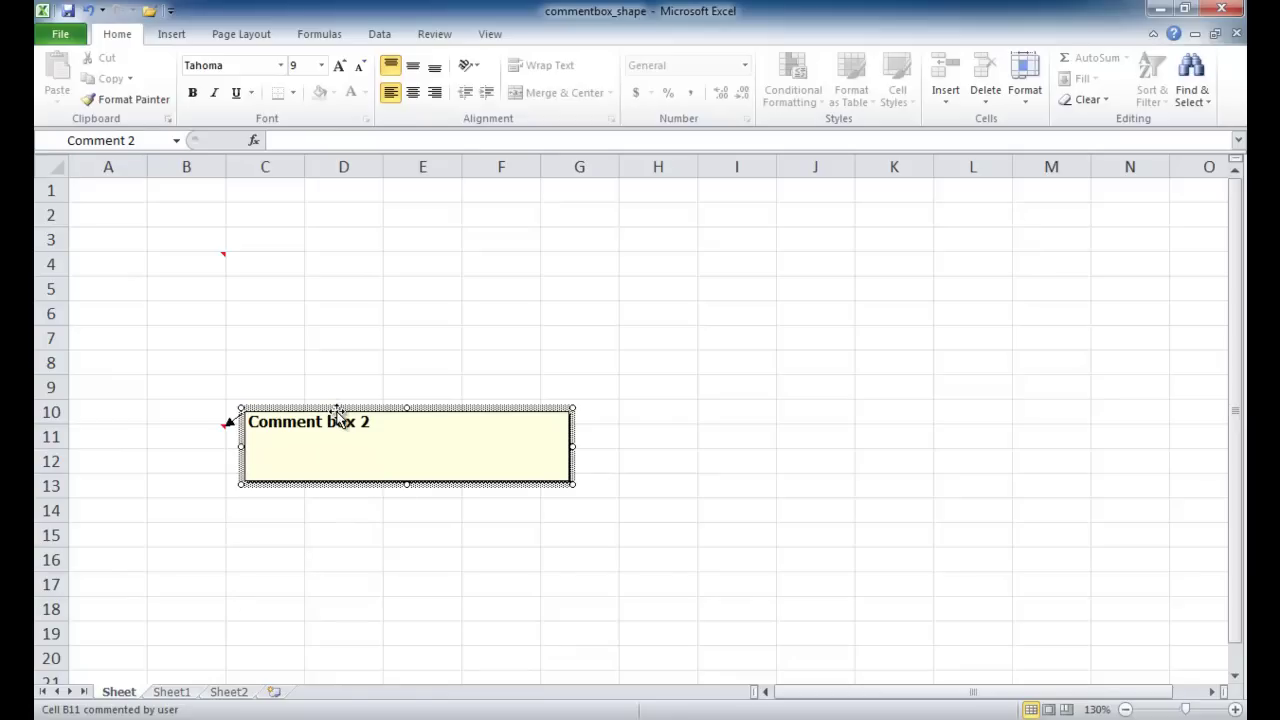
Switch to Sheet1 to view the cloud, arrow, scroll, starburst and speech-bubble comment examples.
click(180, 692)
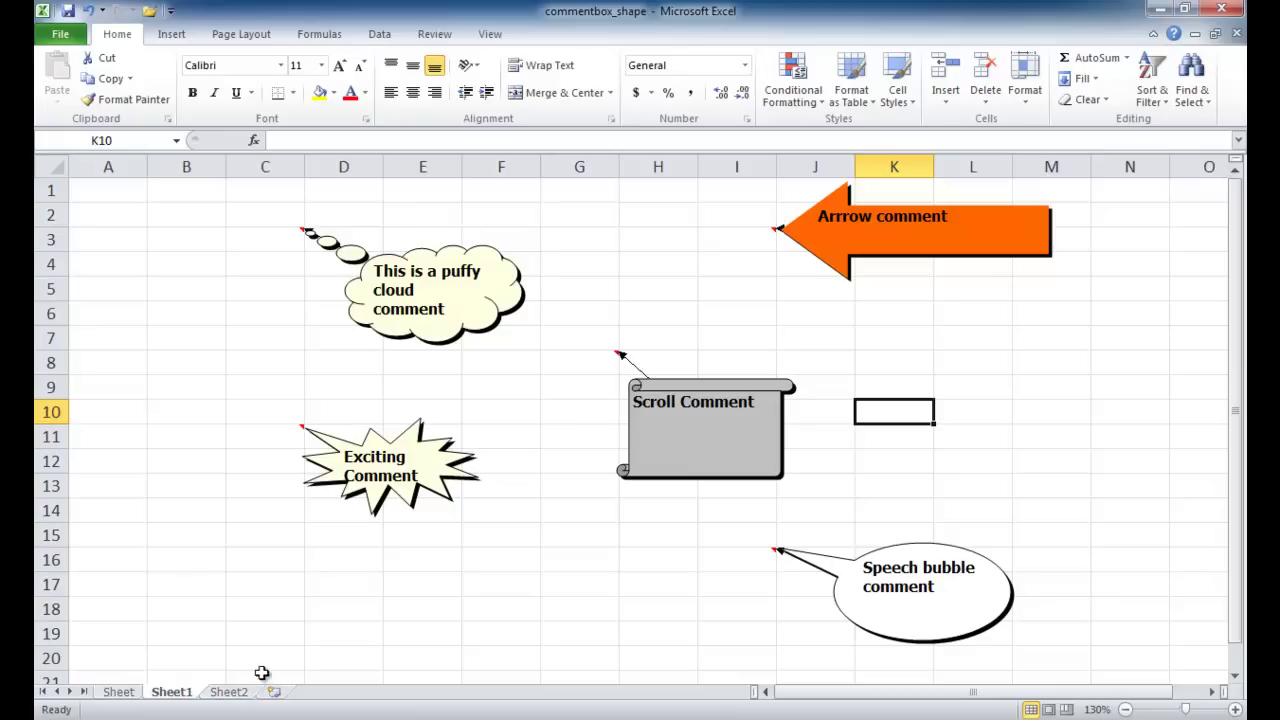
On Sheet2, insert a comment on cell C6 reading 'Comment box demo'.
click(232, 693)
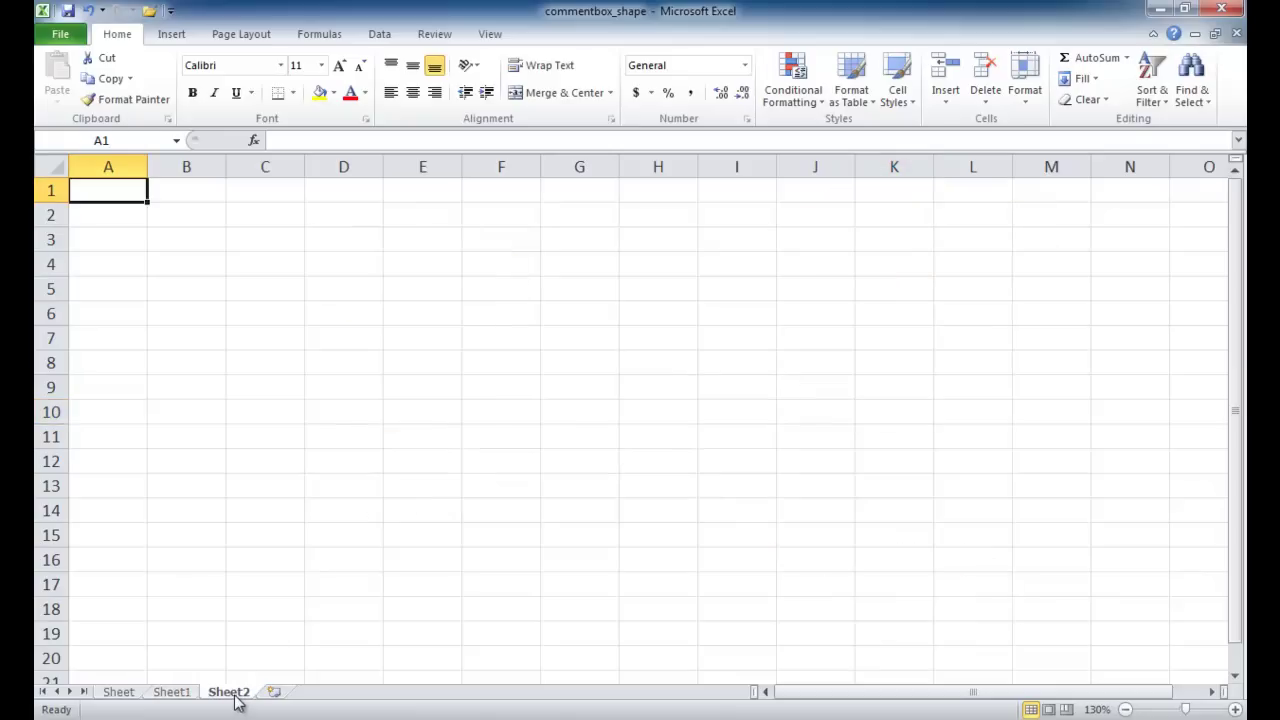
click(252, 311)
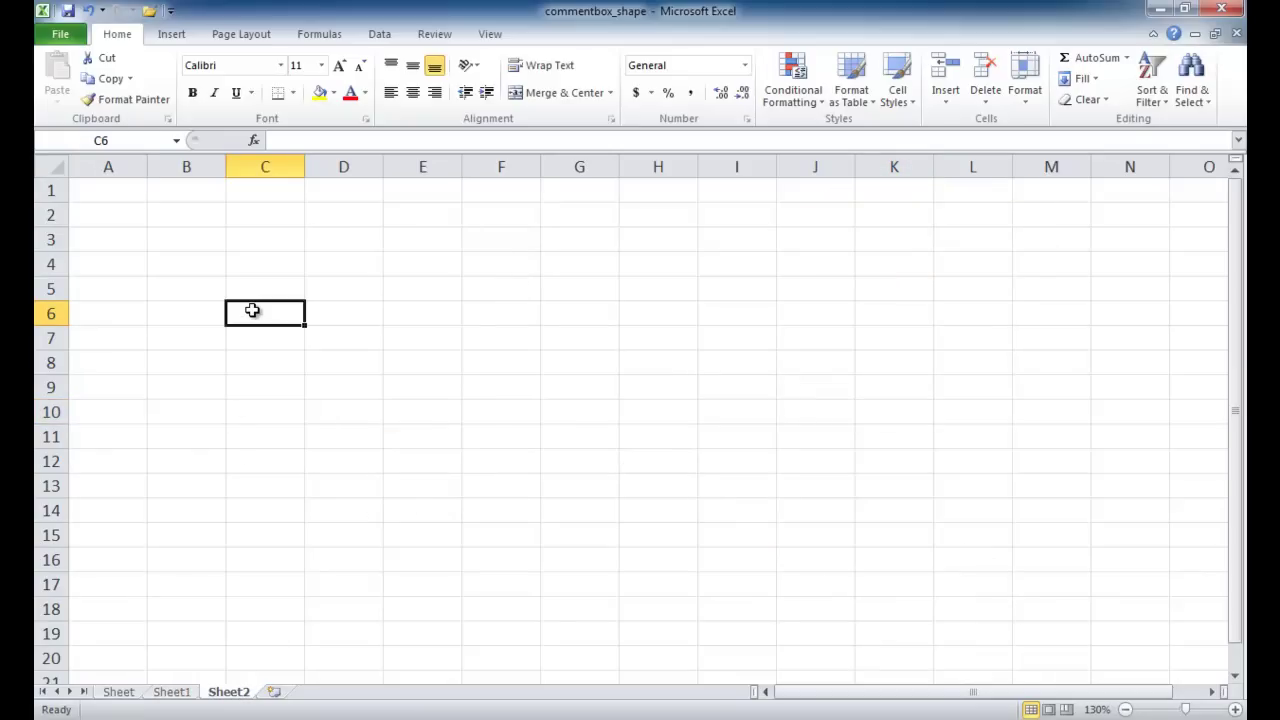
right_click(267, 317)
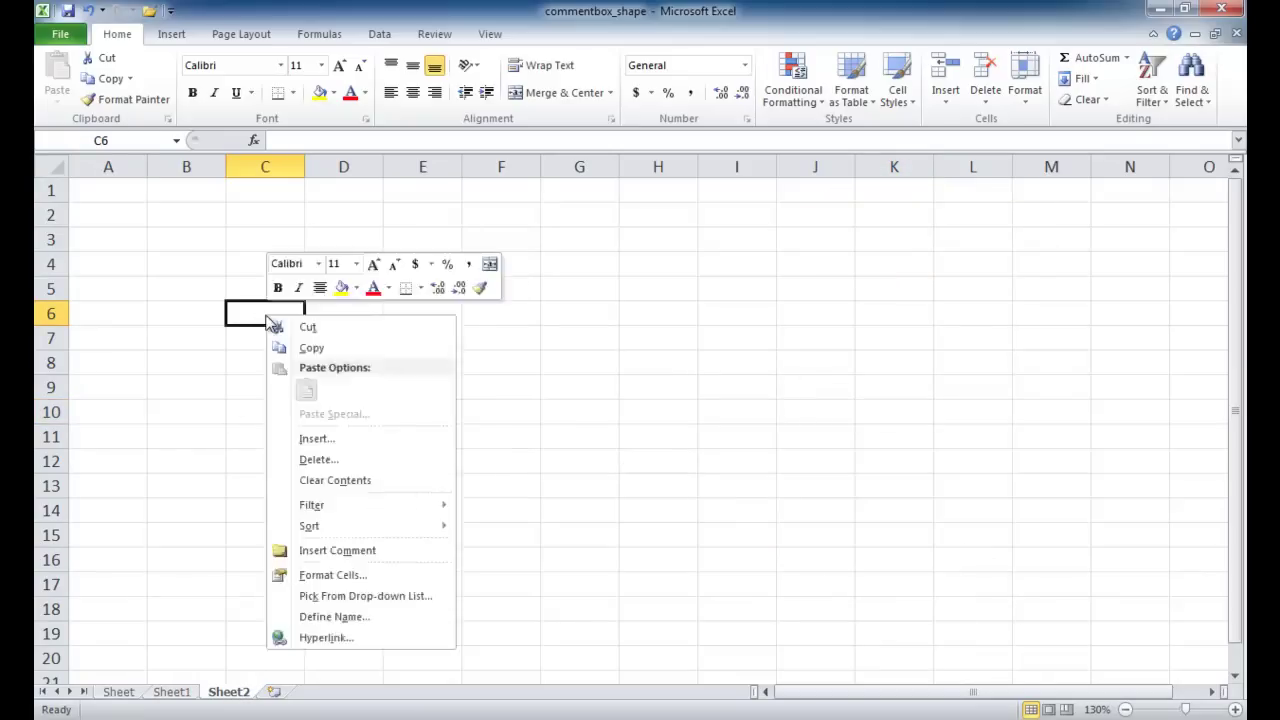
click(363, 551)
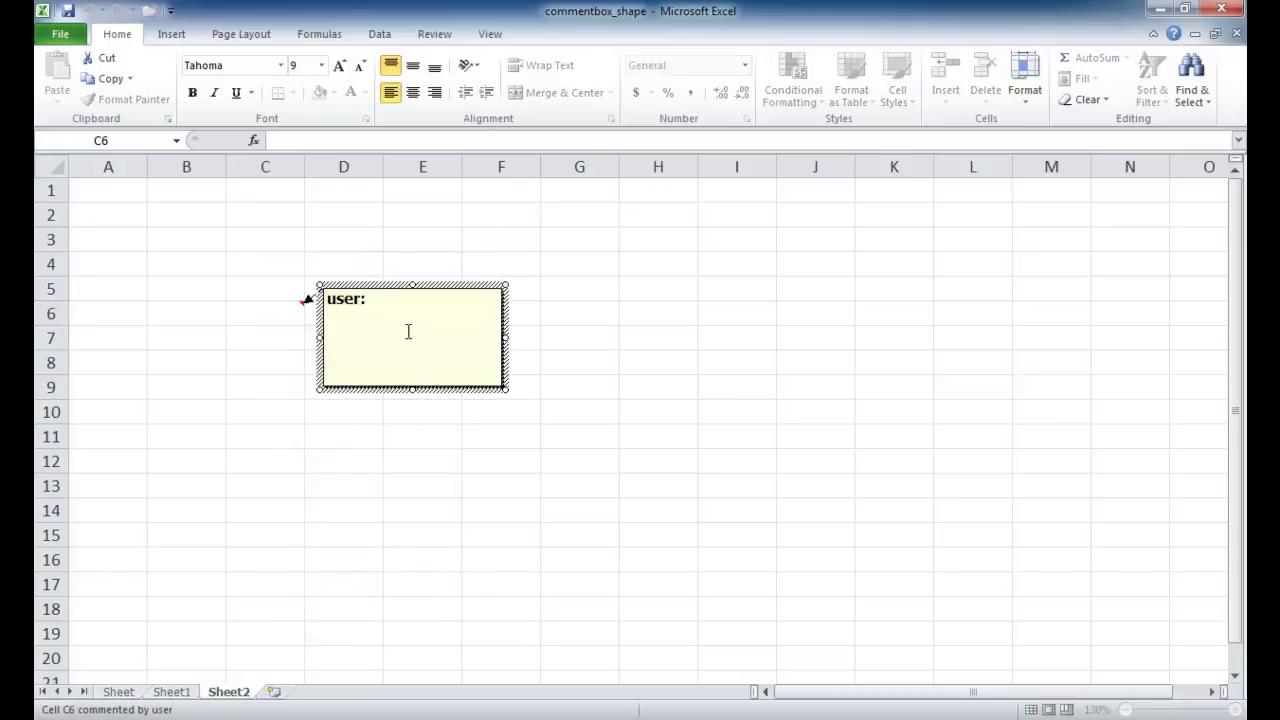
key(ctrl+a)
text(C)
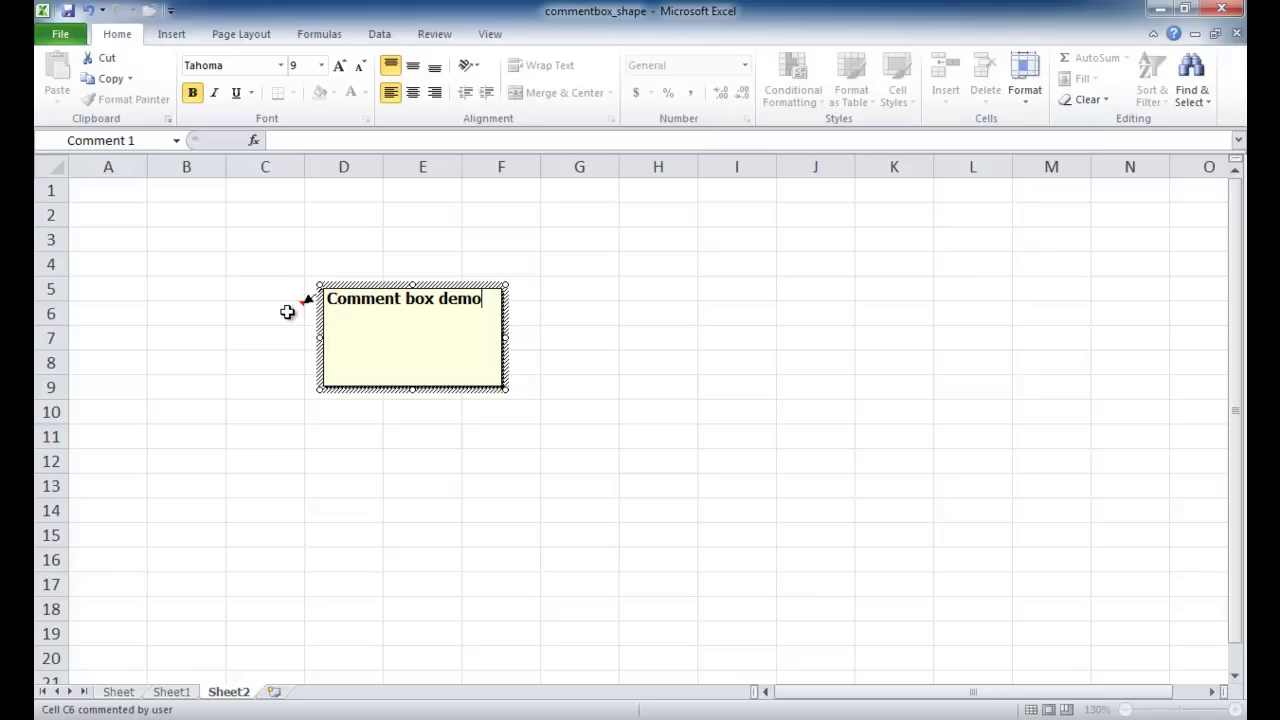
Set the C6 comment to stay permanently shown.
right_click(286, 312)
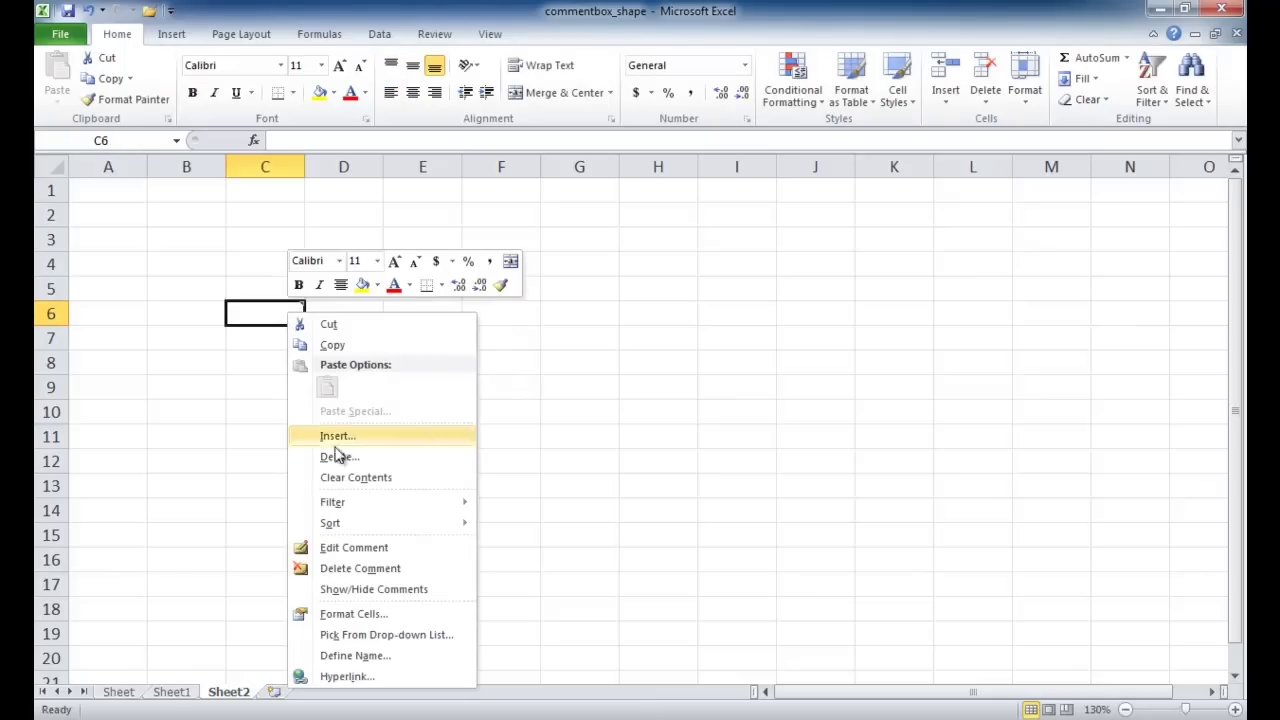
click(350, 590)
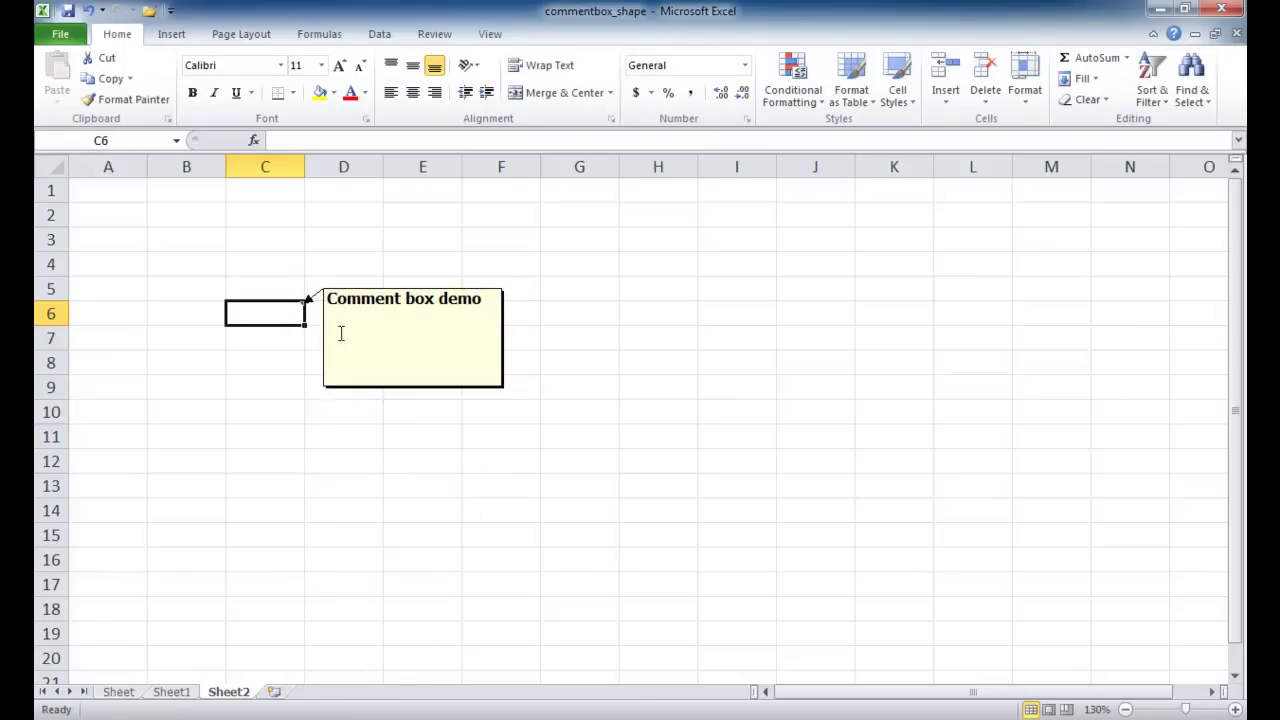
click(598, 381)
click(276, 308)
click(511, 463)
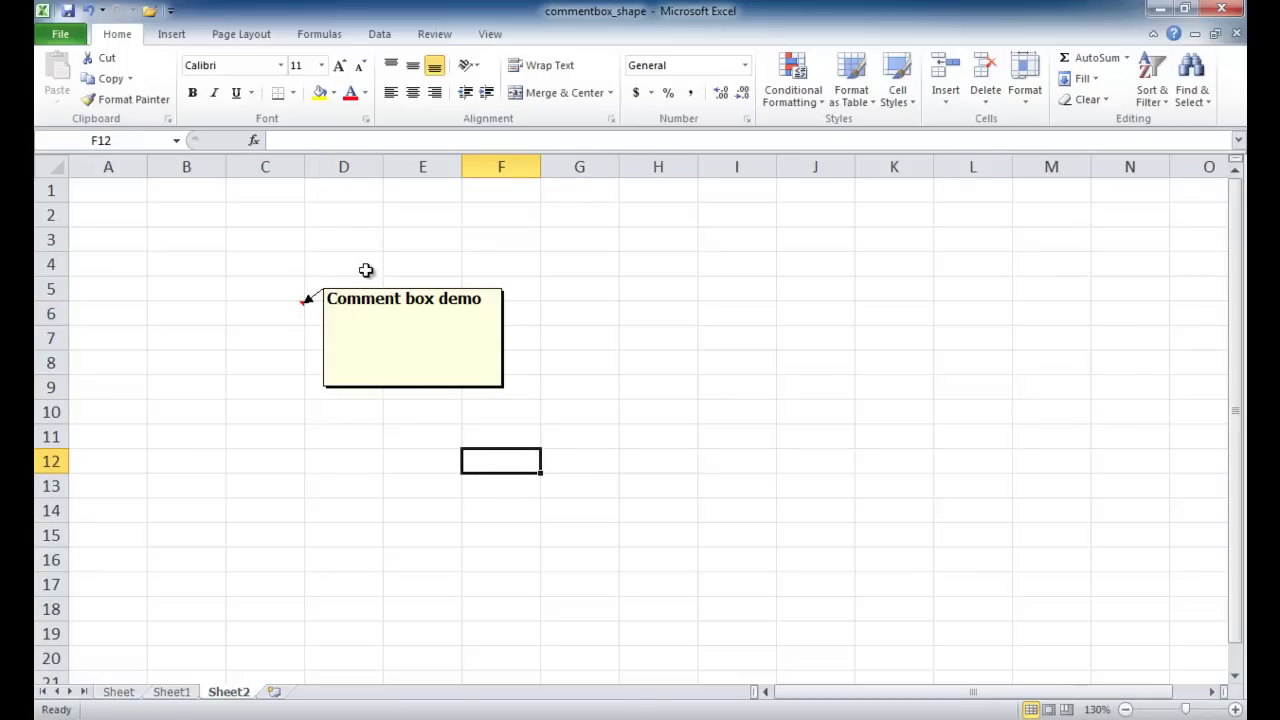
Add Change Shape from the Drawing Tools Format commands to the Quick Access Toolbar.
click(172, 12)
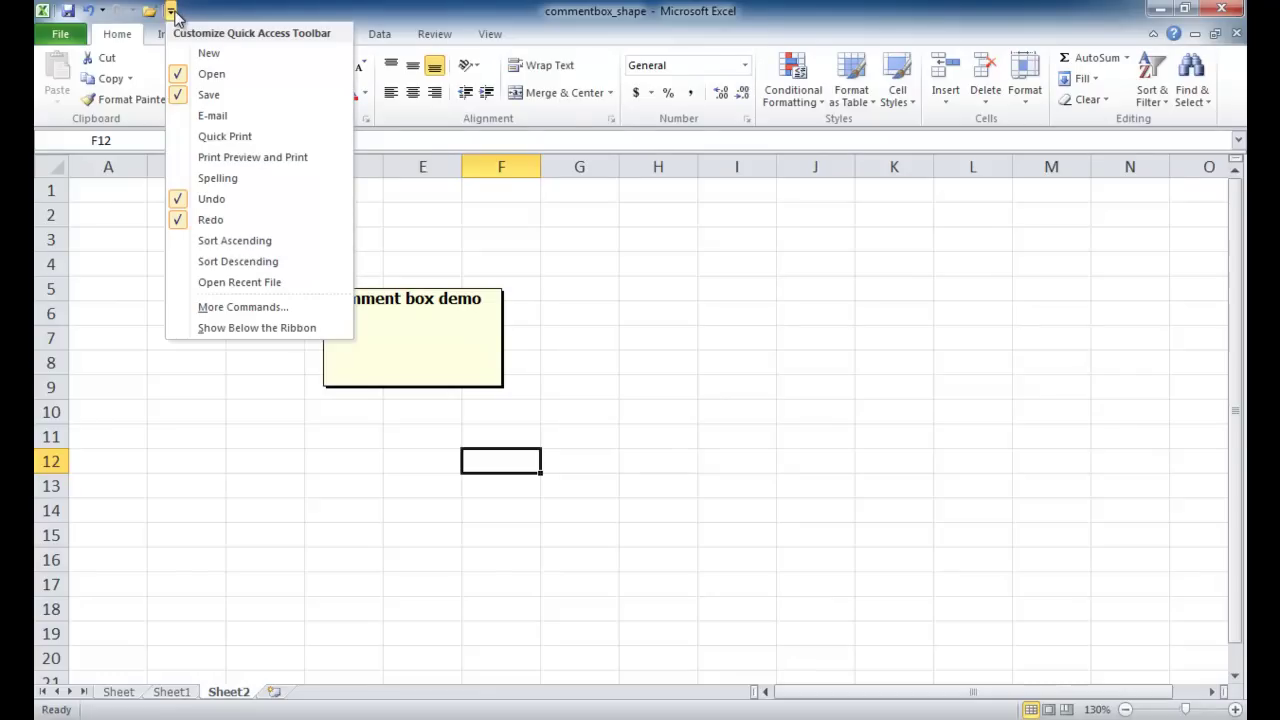
click(235, 307)
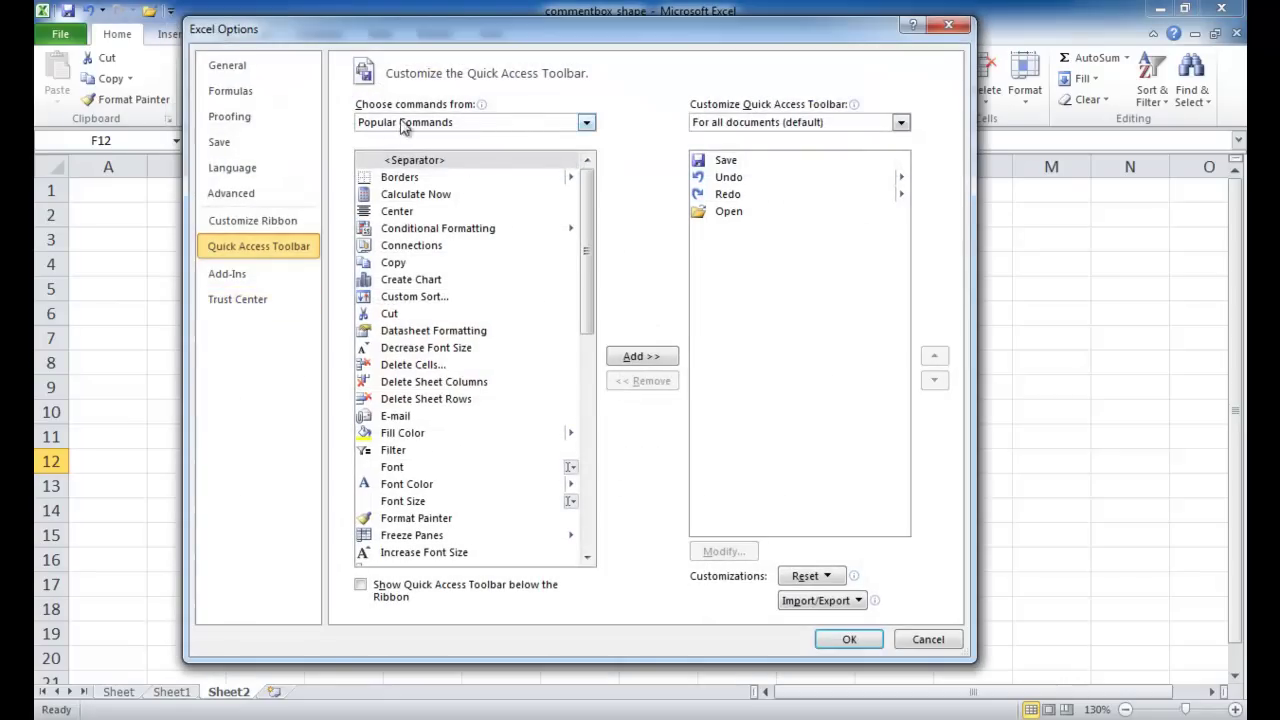
click(544, 124)
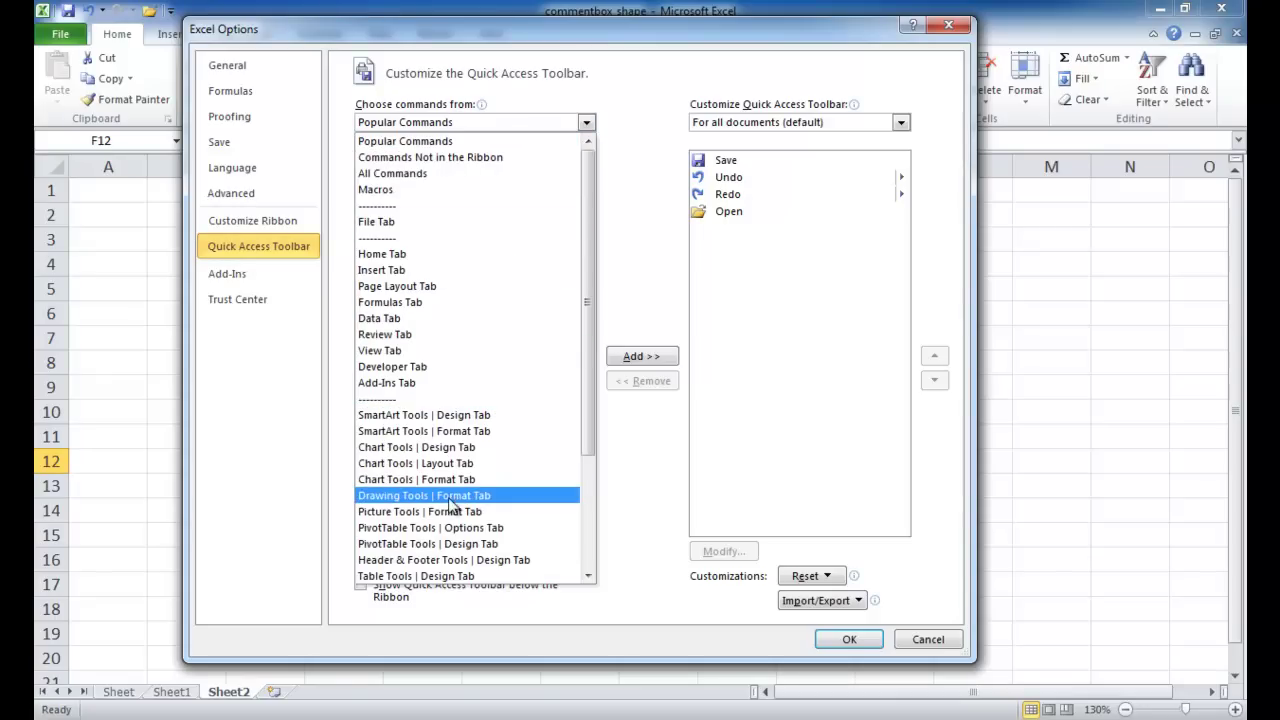
click(497, 503)
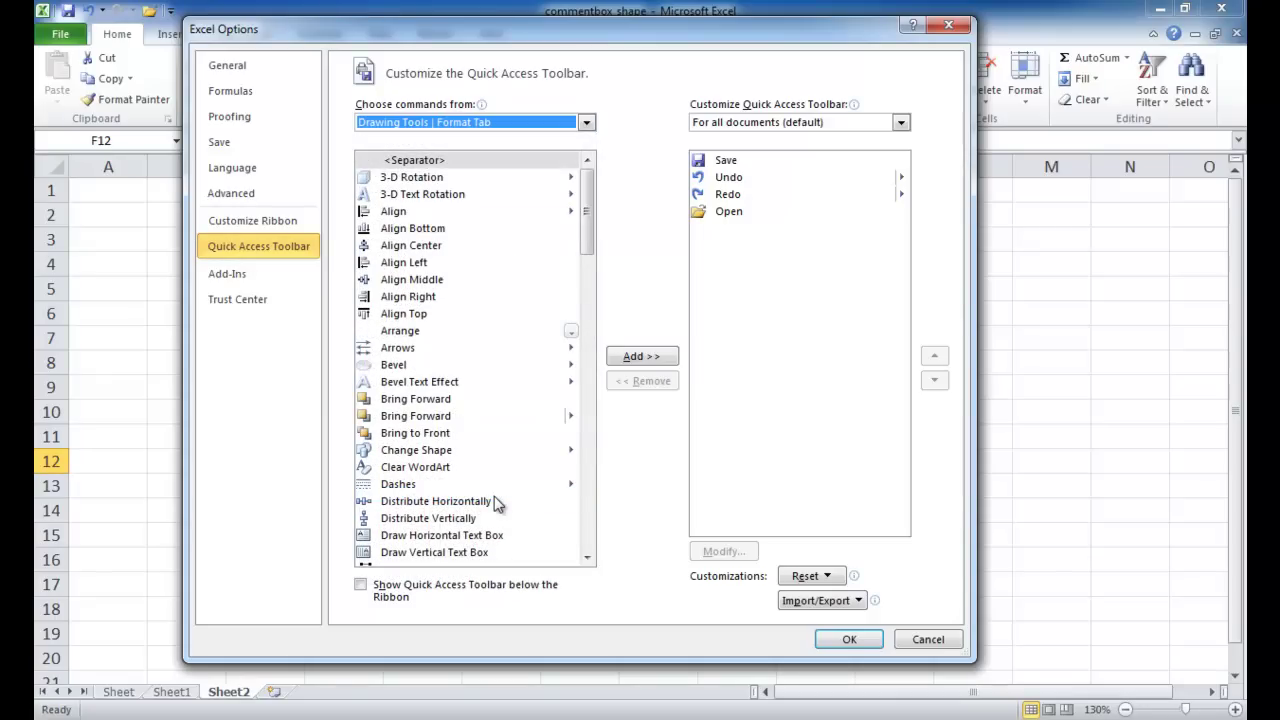
drag(590, 205, 591, 214)
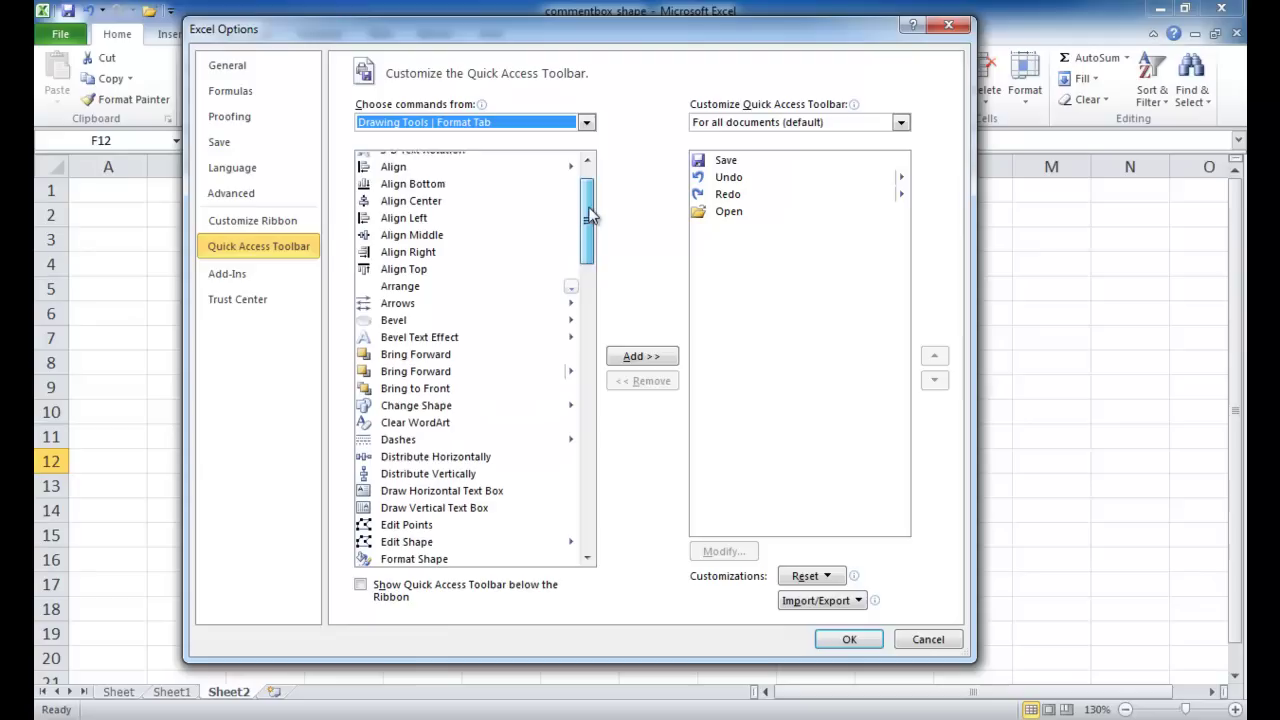
click(404, 403)
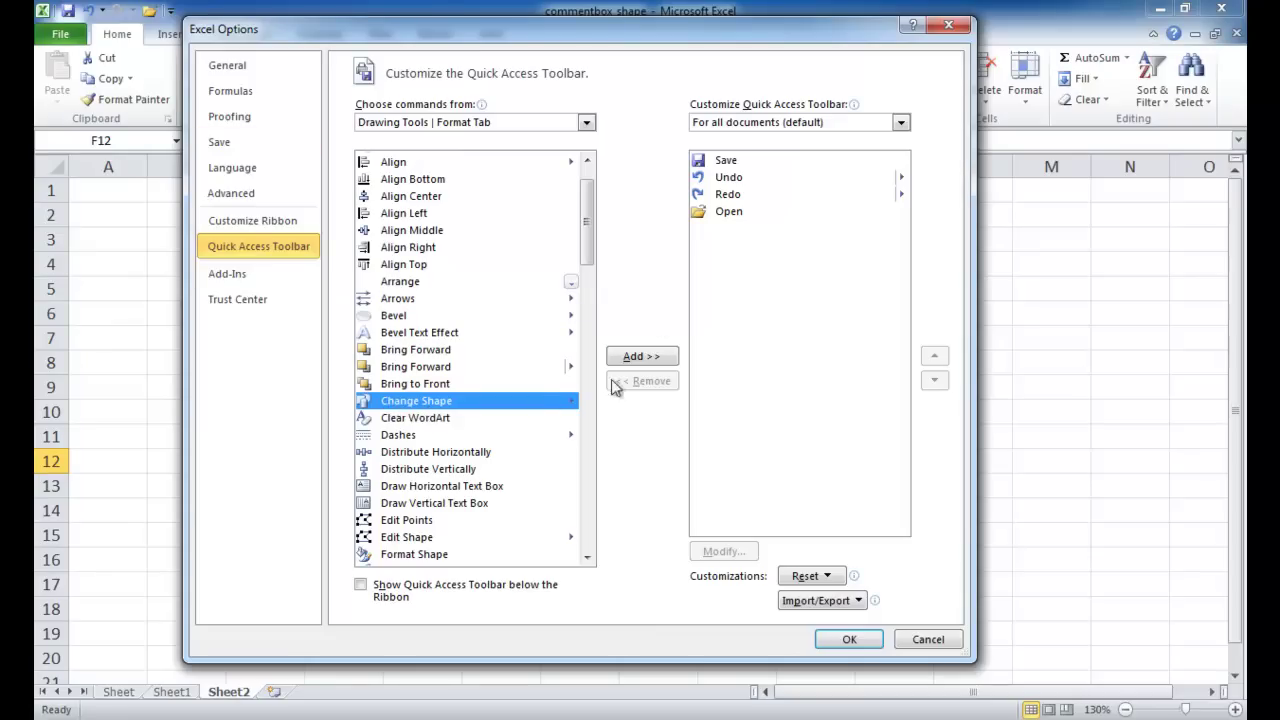
click(645, 357)
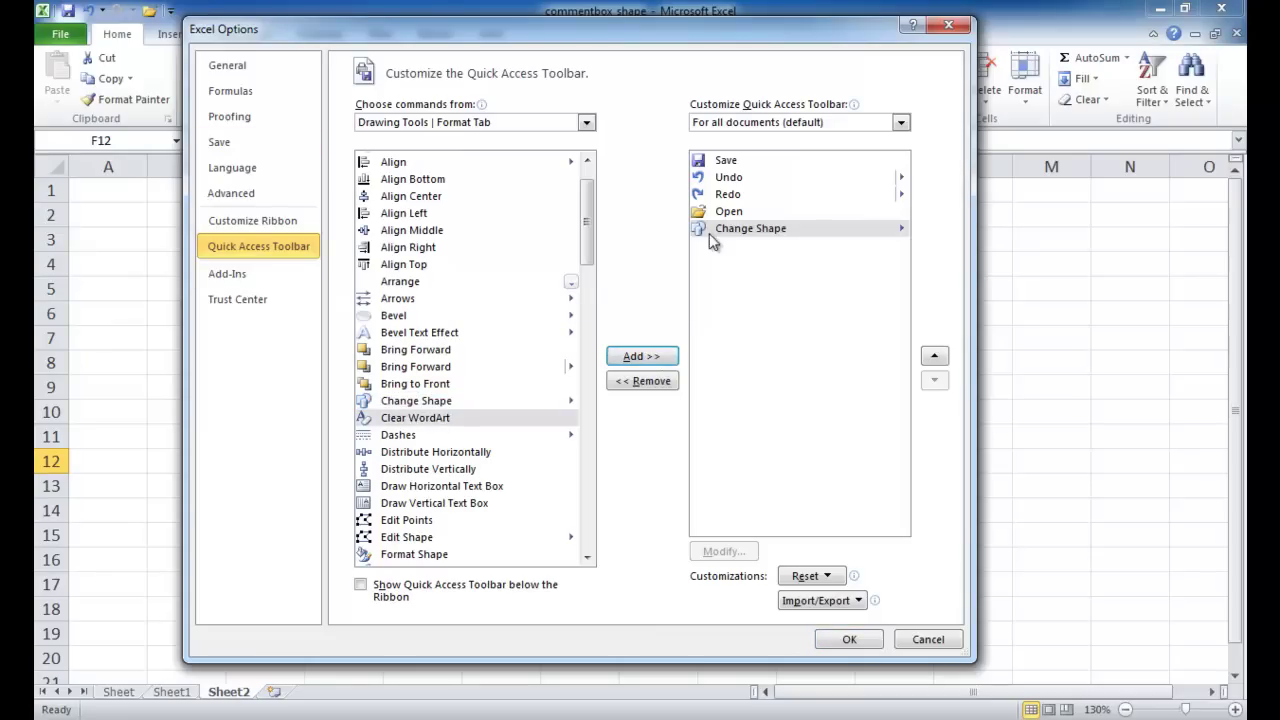
click(849, 639)
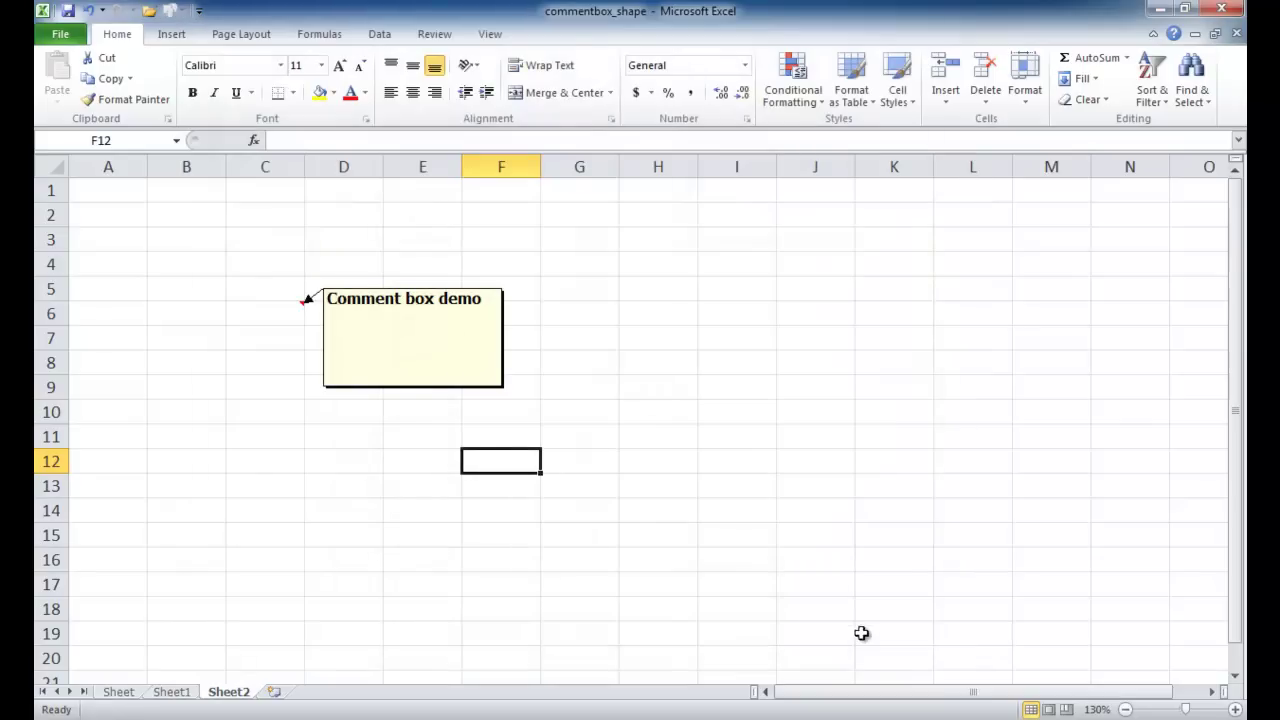
Make the C6 comment an Oval Callout, shift it right, and point its tail at C6.
click(341, 387)
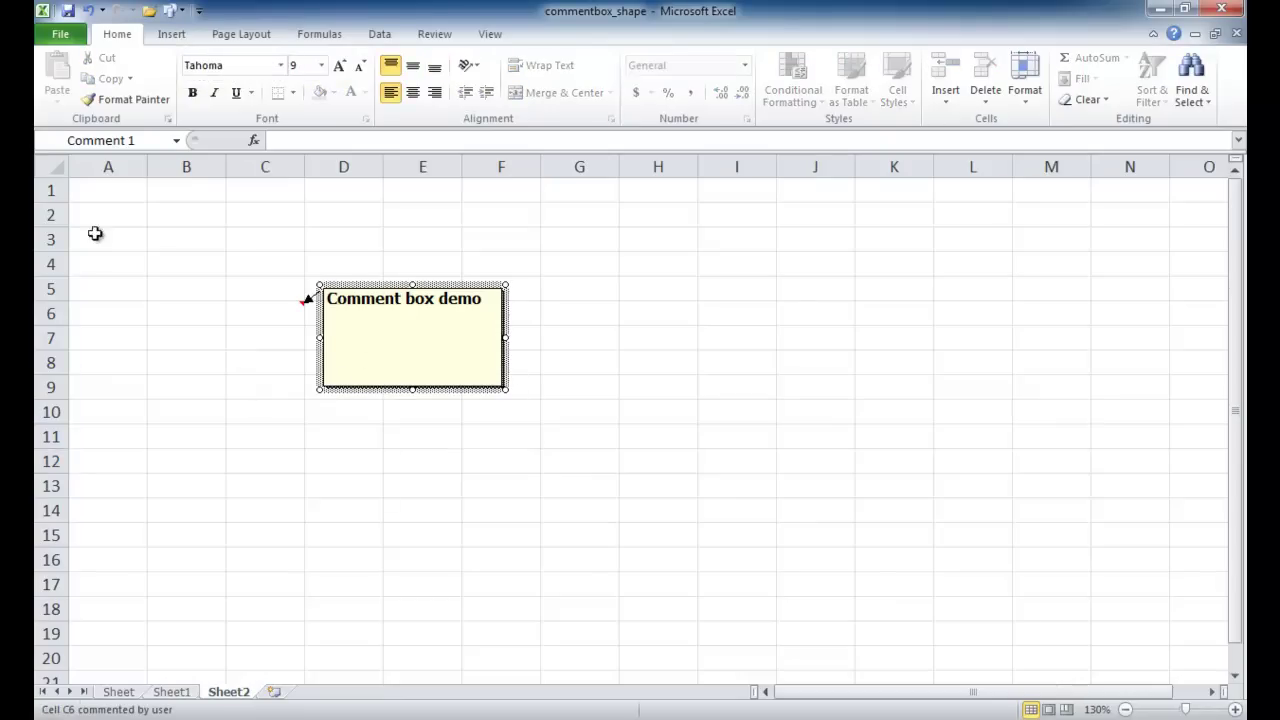
click(181, 12)
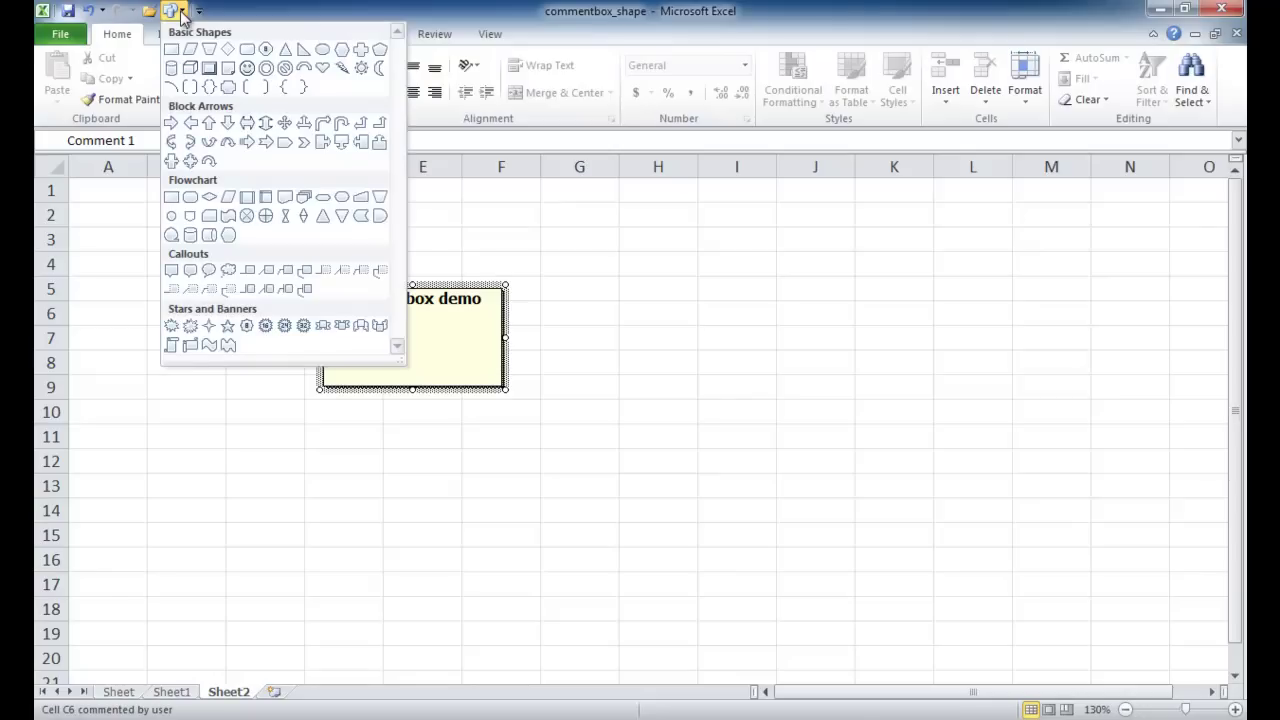
click(211, 276)
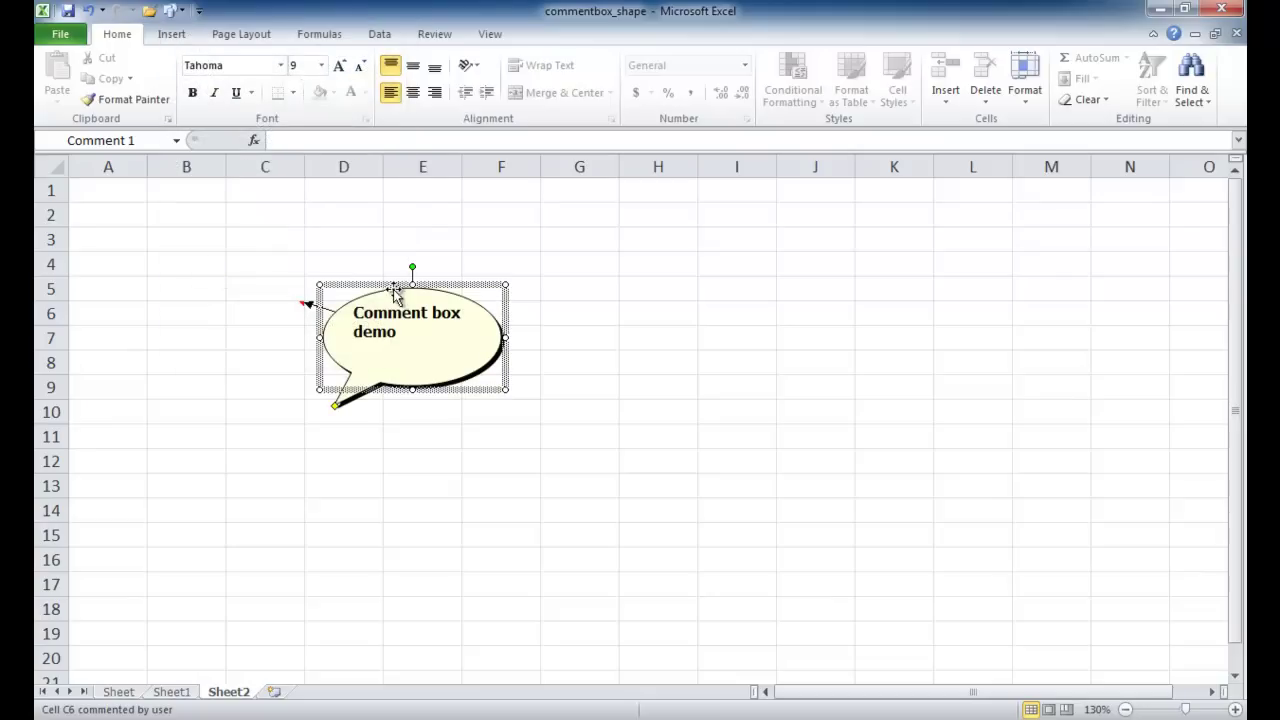
drag(431, 287, 483, 295)
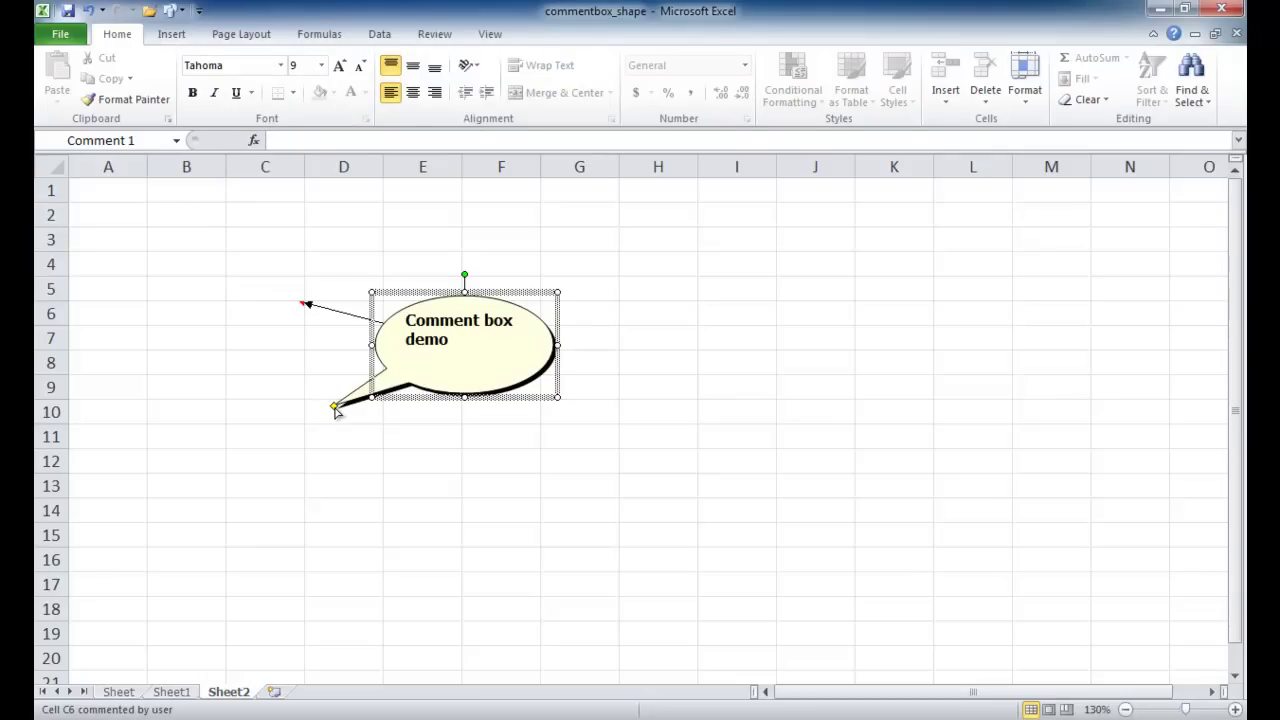
drag(325, 378, 305, 303)
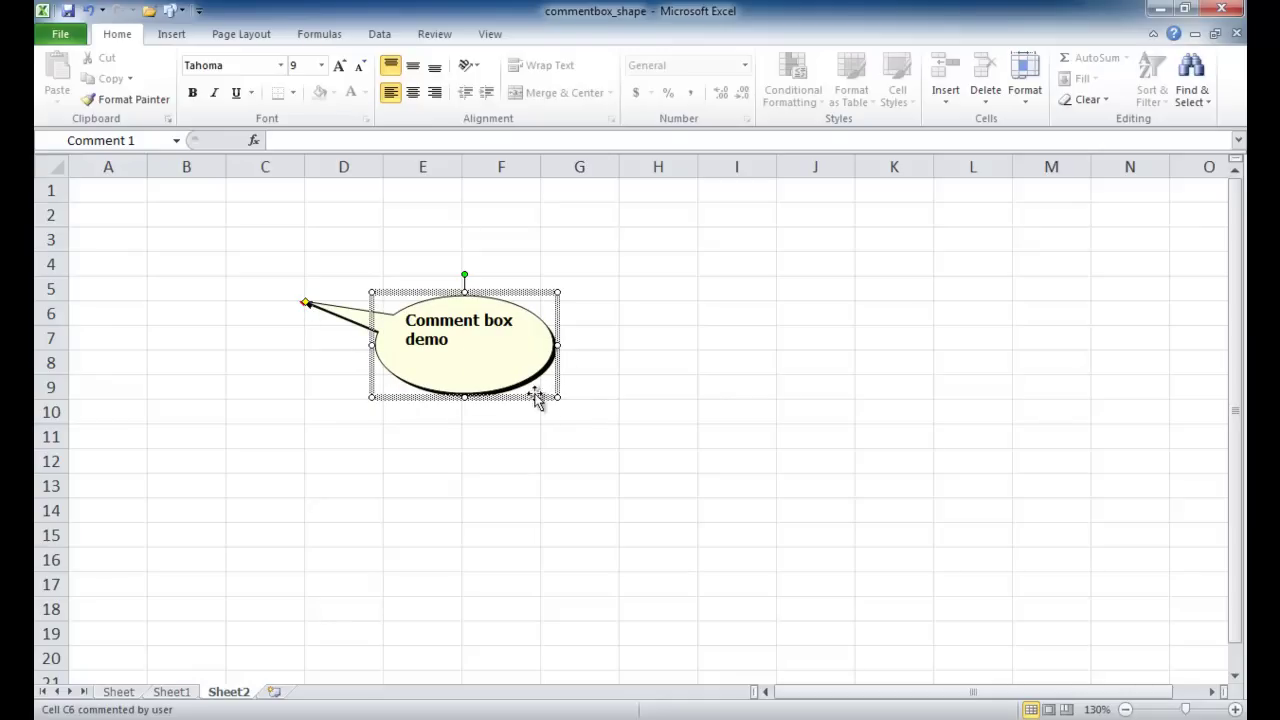
click(546, 438)
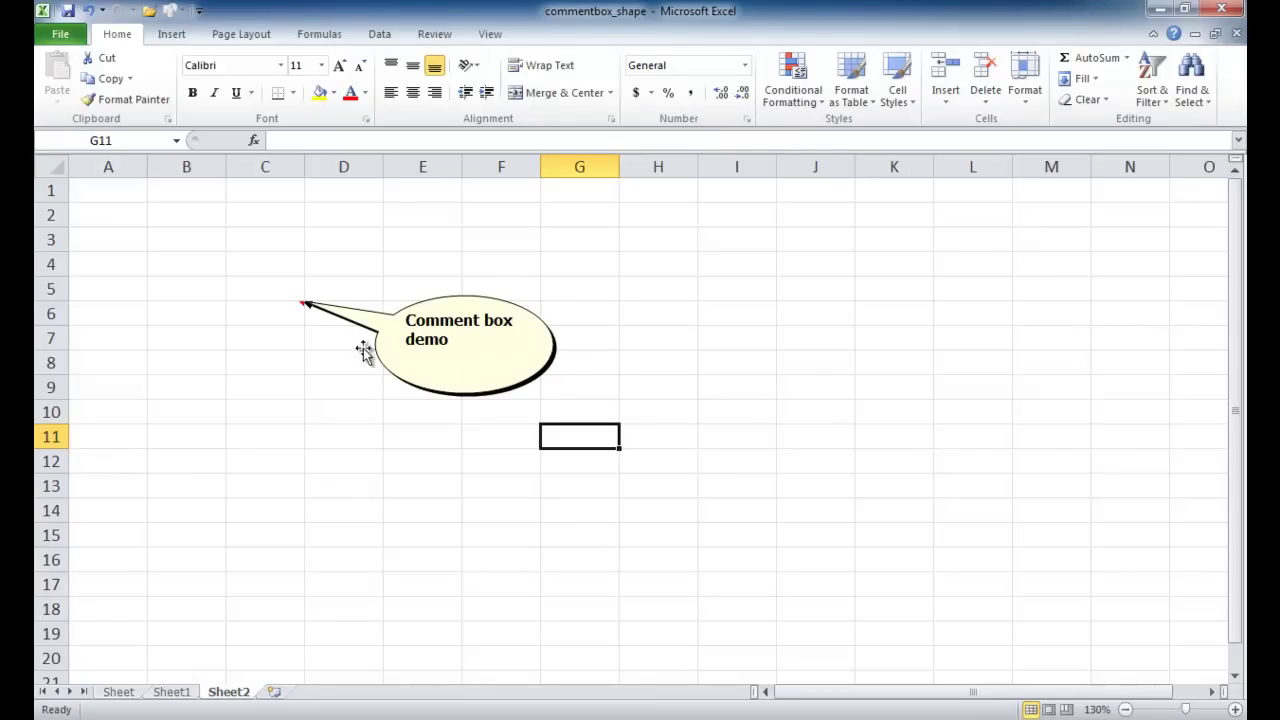
Change the speech-bubble comment's fill colour from pale yellow to white.
click(472, 393)
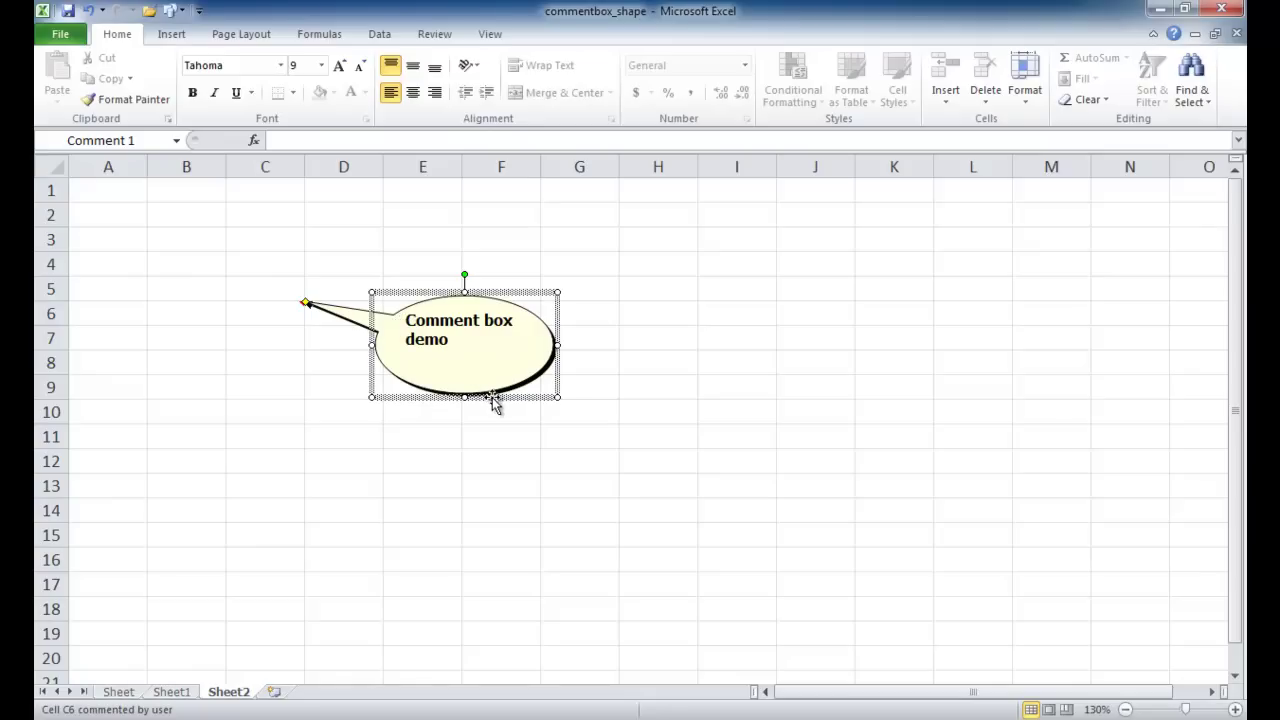
right_click(491, 398)
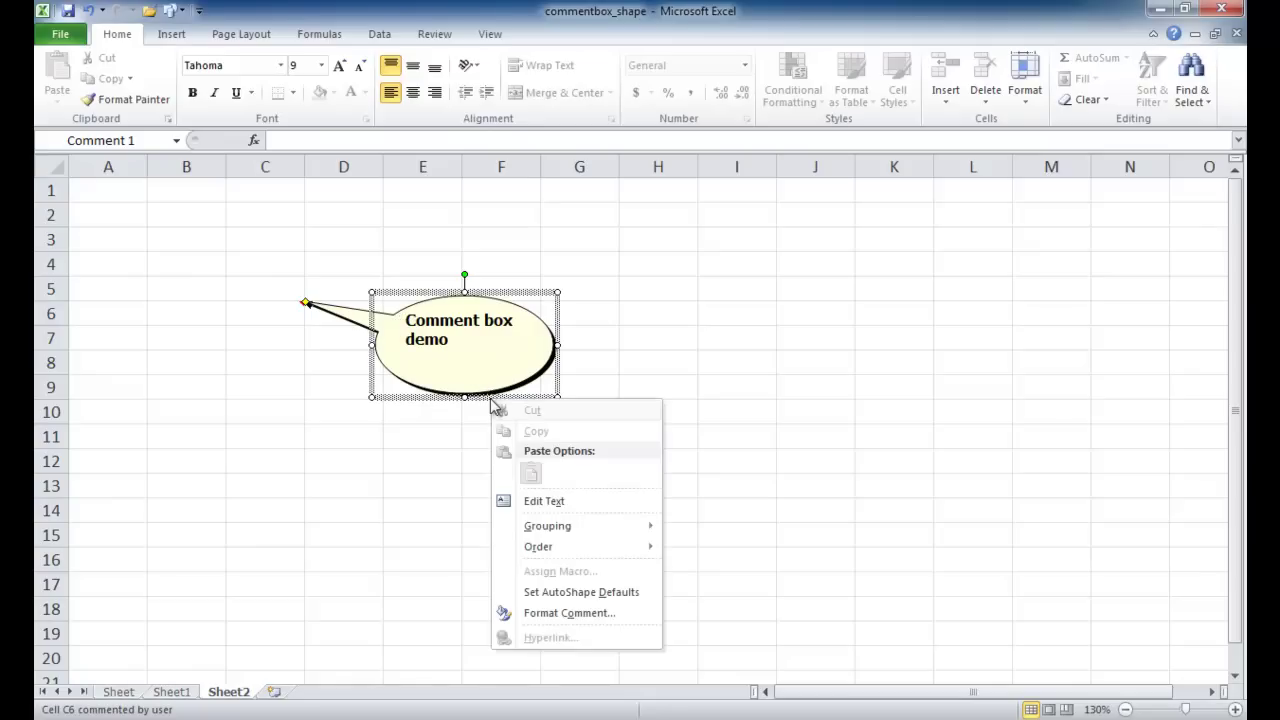
click(569, 613)
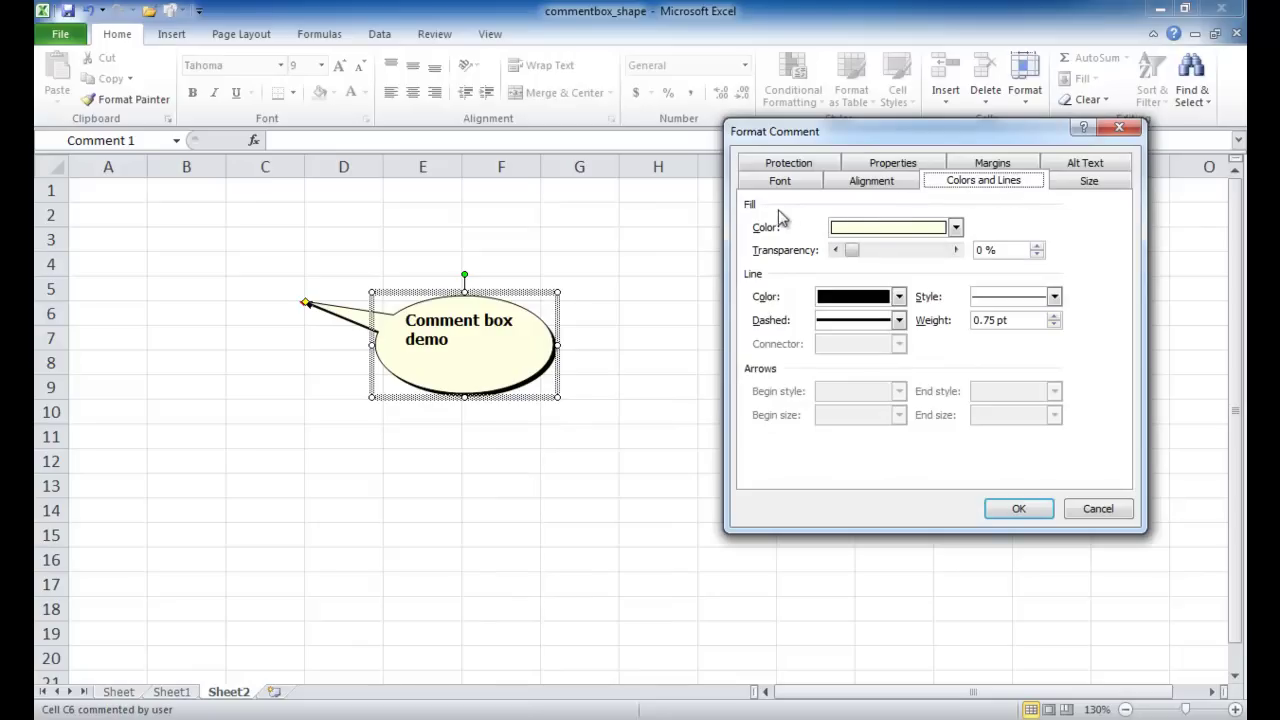
click(954, 227)
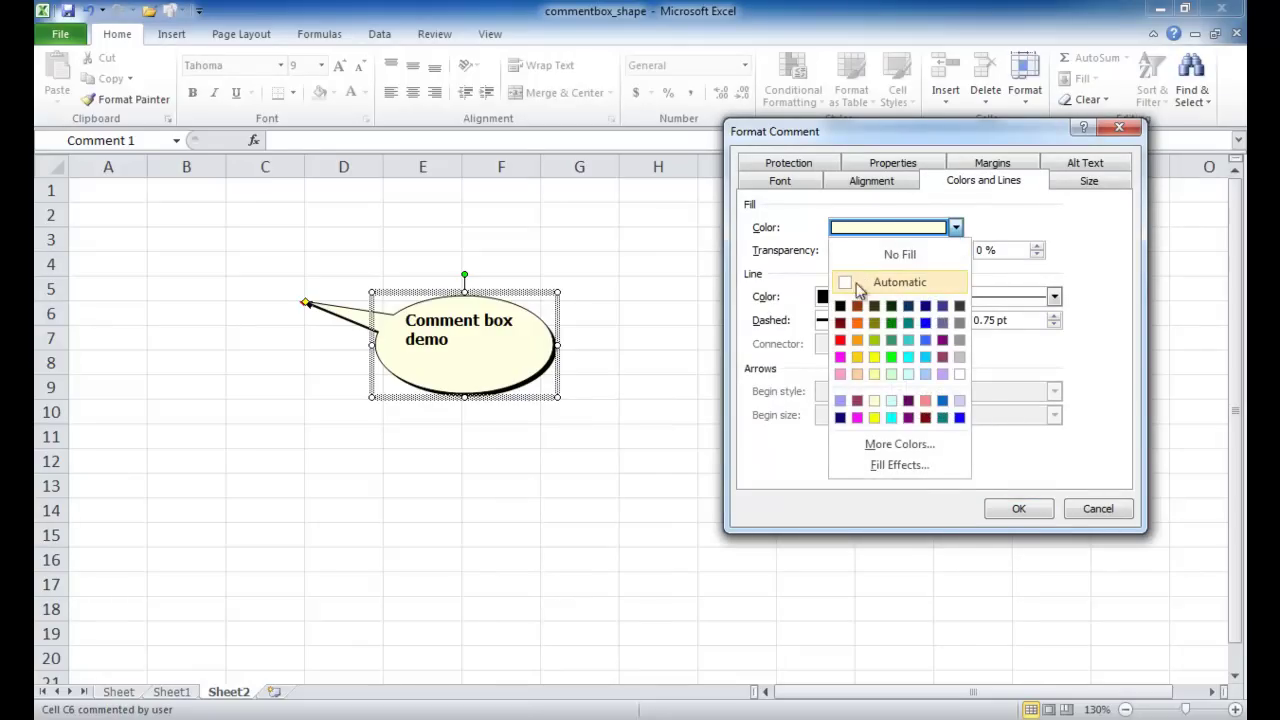
click(959, 373)
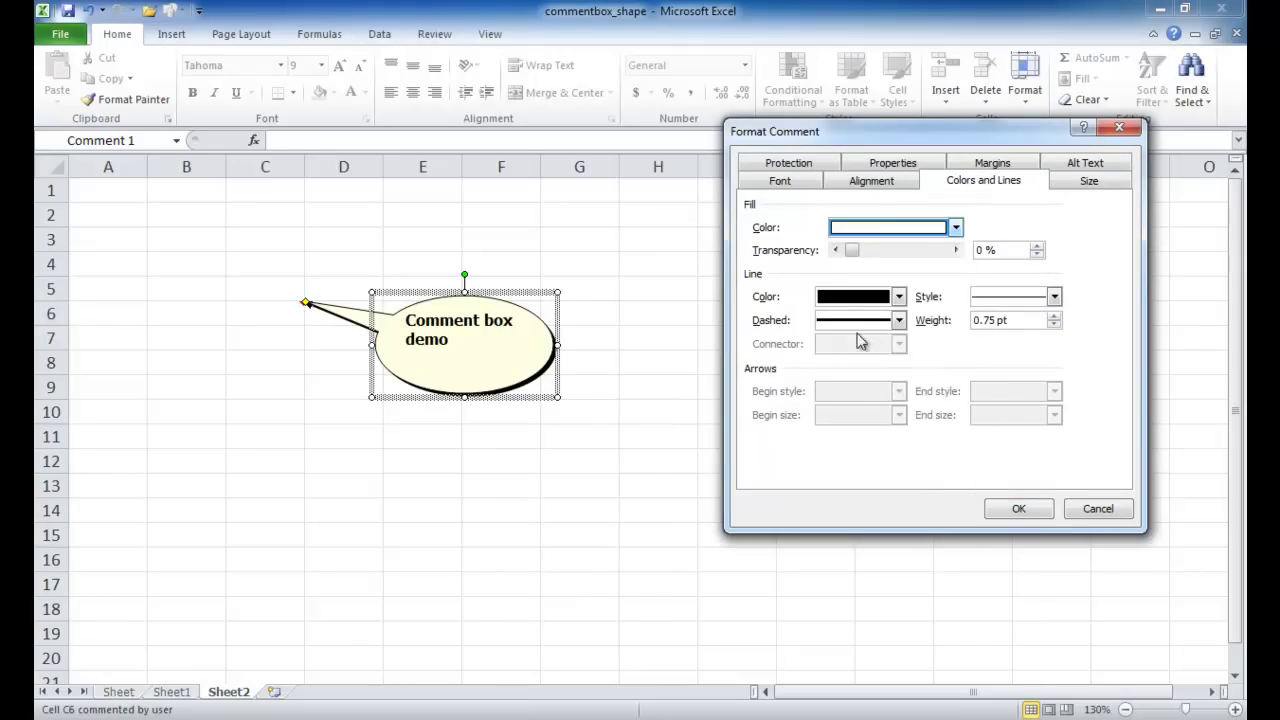
click(1018, 509)
click(570, 458)
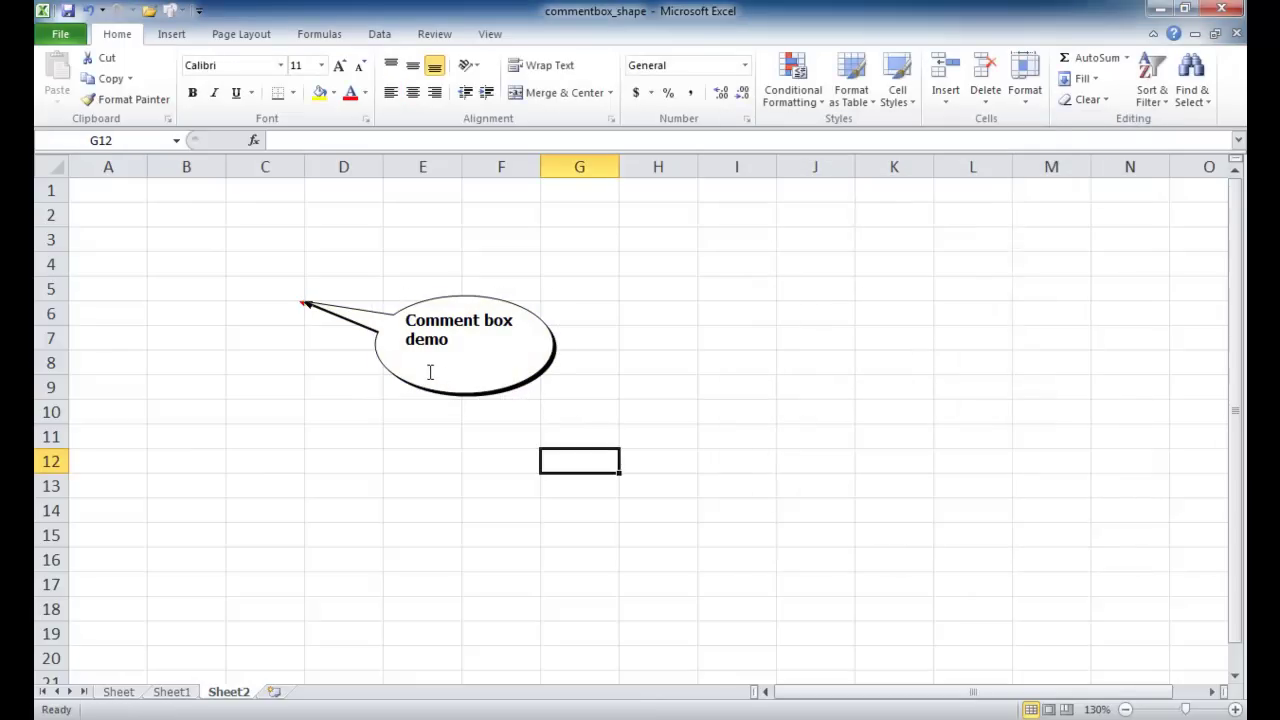
click(490, 348)
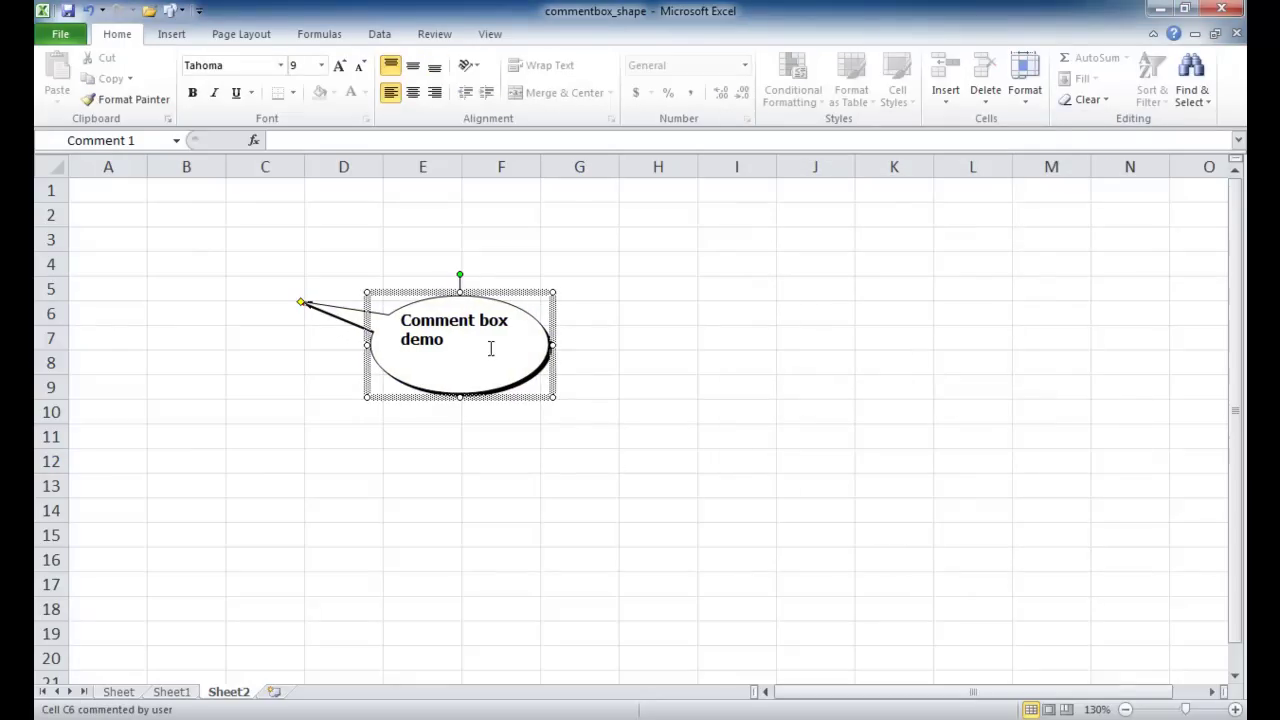
Reshape the C6 comment into a Horizontal Scroll from Stars and Banners.
click(595, 460)
click(502, 386)
click(182, 12)
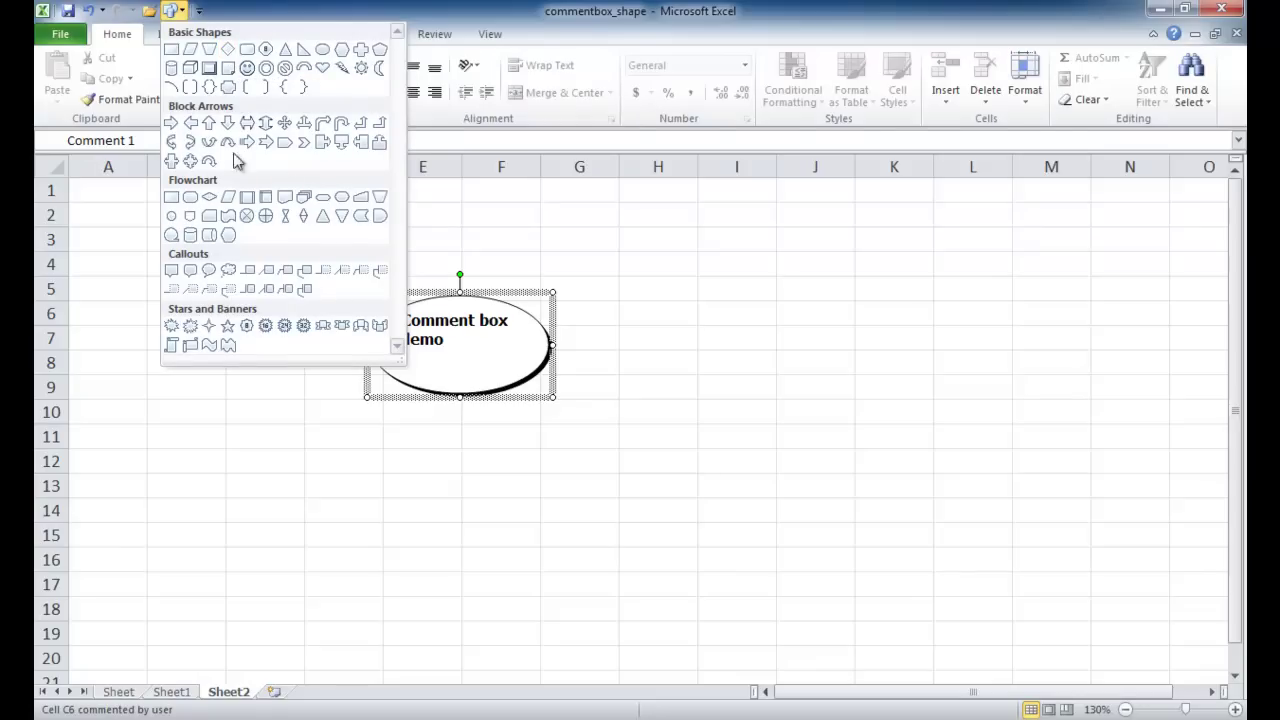
click(190, 348)
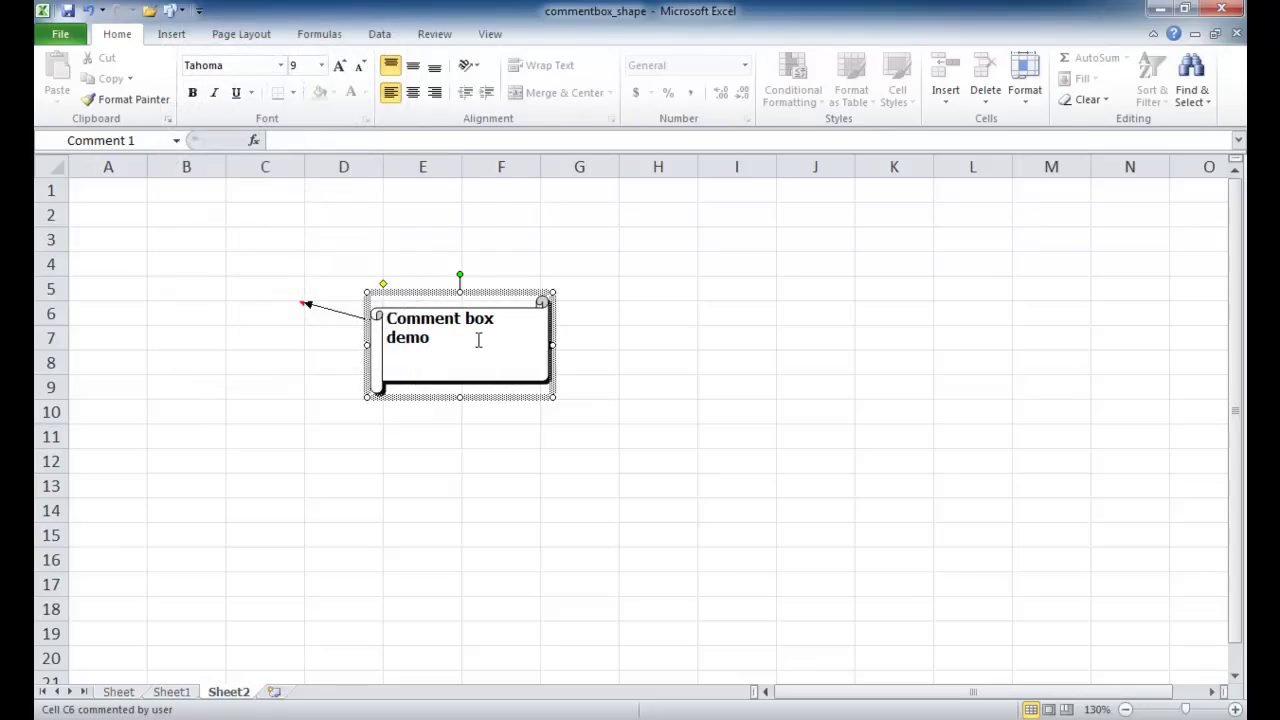